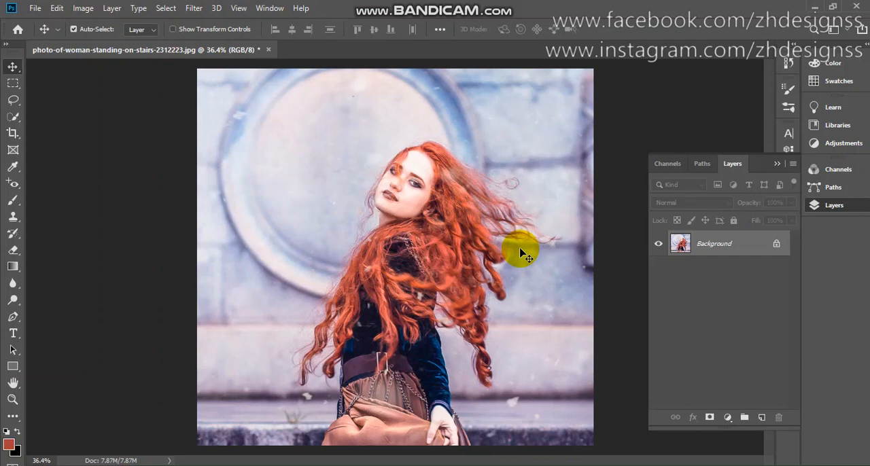
Duplicate the Background layer of the woman's photo.
{"action": "left_click", "coordinate": [17, 117]}
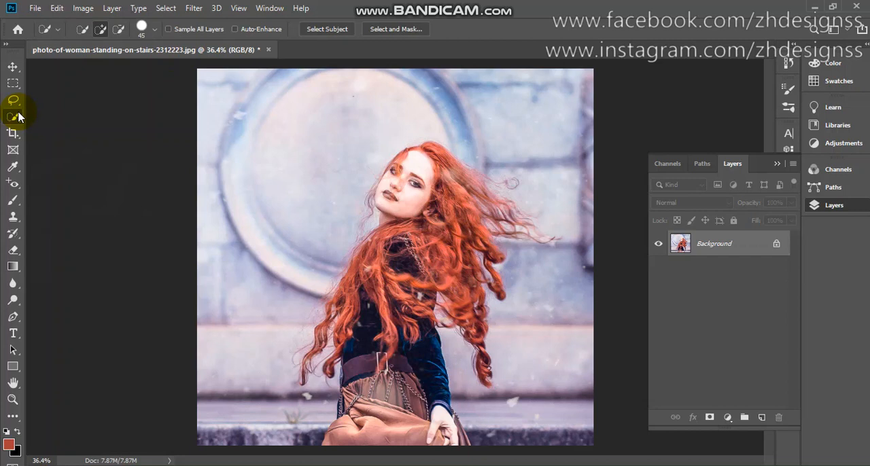
{"action": "key", "text": "ctrl+j"}
{"action": "key", "text": "j"}
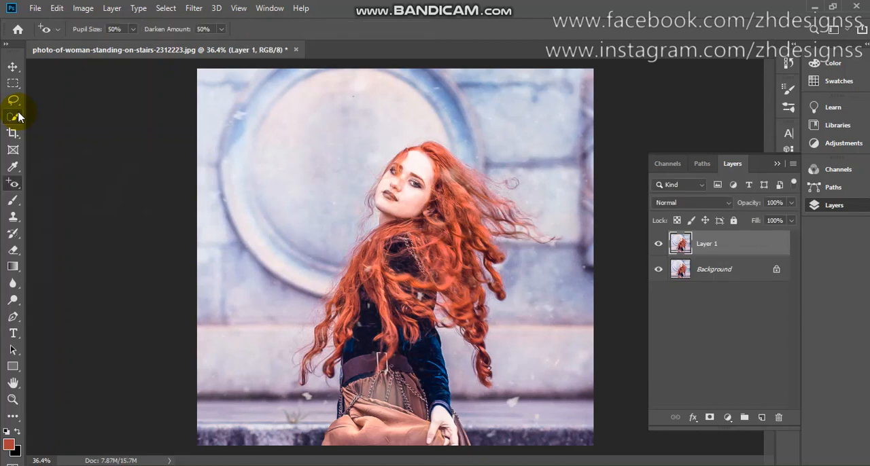
Make an automatic subject selection of the red-haired woman on Layer 1.
{"action": "left_click", "coordinate": [17, 117]}
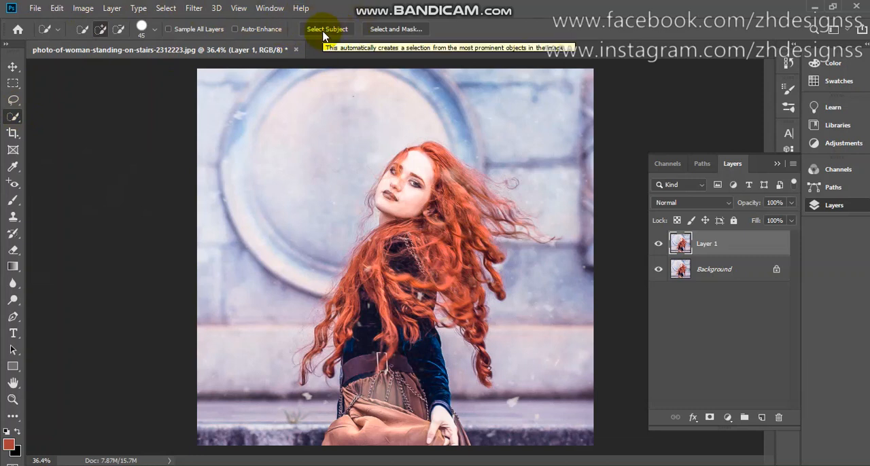
{"action": "left_click", "coordinate": [166, 8]}
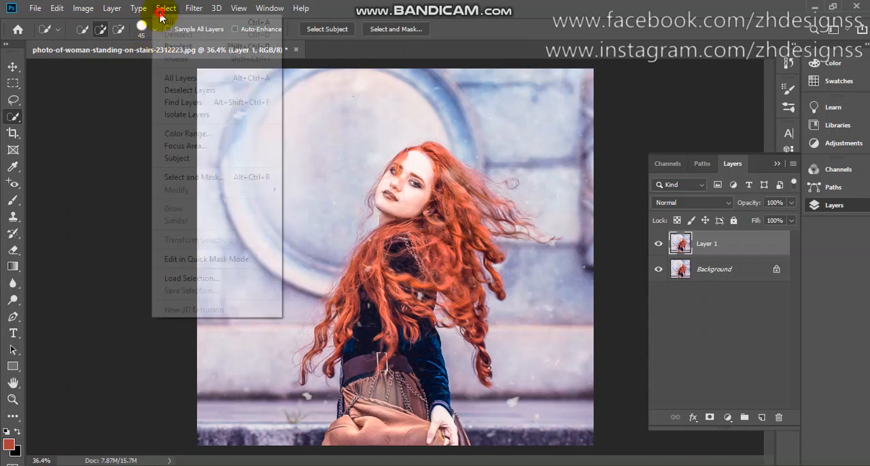
{"action": "left_click", "coordinate": [190, 160]}
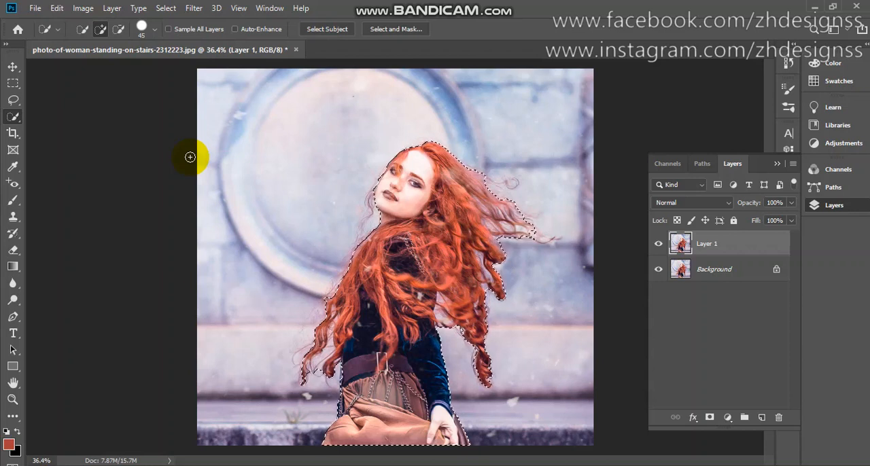
Open the selection in Select and Mask, preview the Black & White view, and set the view mode to Overlay.
{"action": "left_click", "coordinate": [392, 30]}
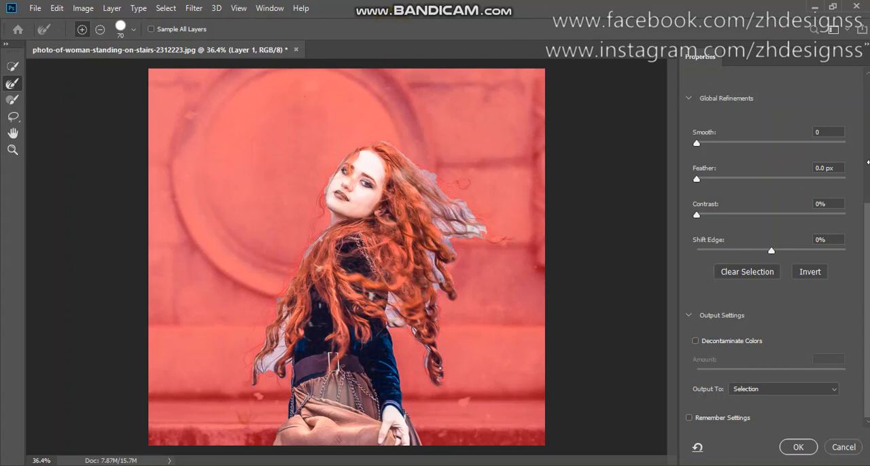
{"action": "scroll", "coordinate": [866, 160], "scroll_direction": "up", "scroll_amount": 5}
{"action": "left_click", "coordinate": [740, 119]}
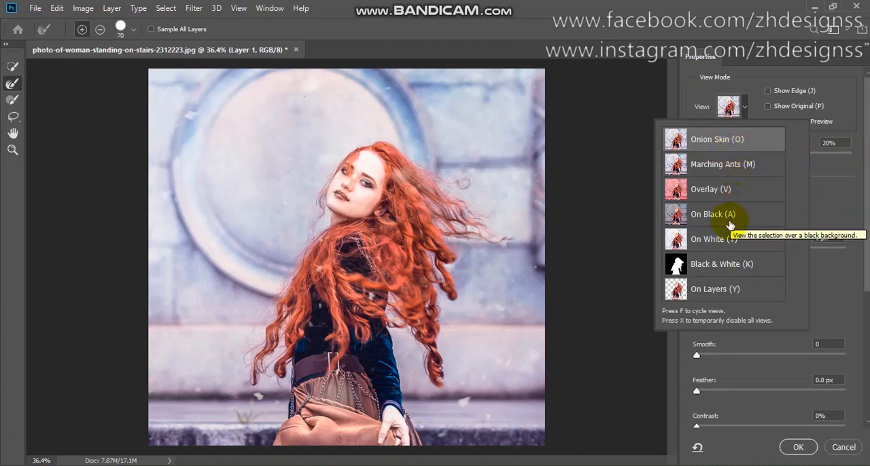
{"action": "left_click", "coordinate": [712, 274]}
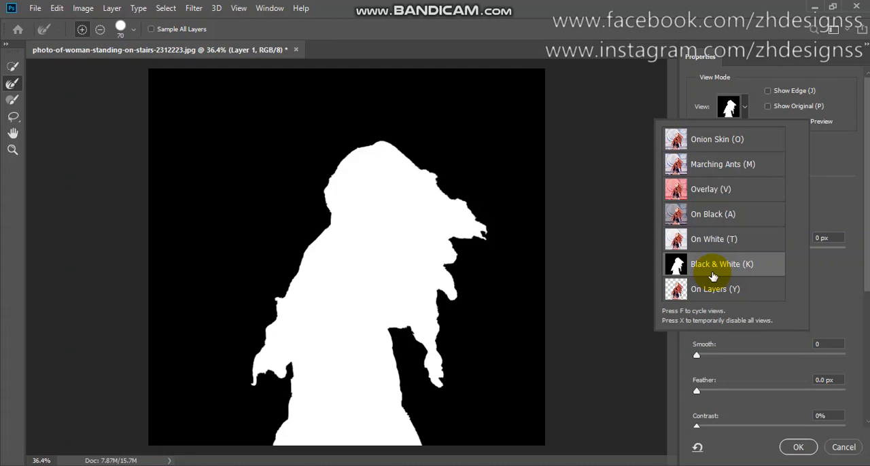
{"action": "left_click", "coordinate": [717, 197]}
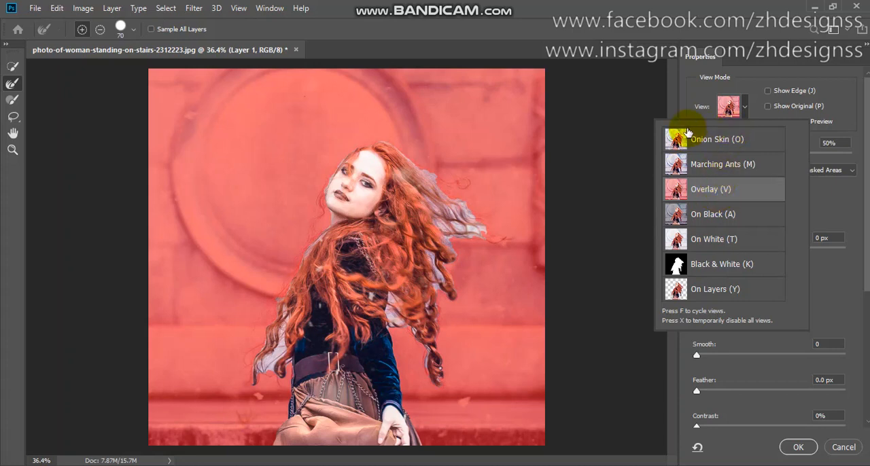
{"action": "left_click", "coordinate": [679, 95]}
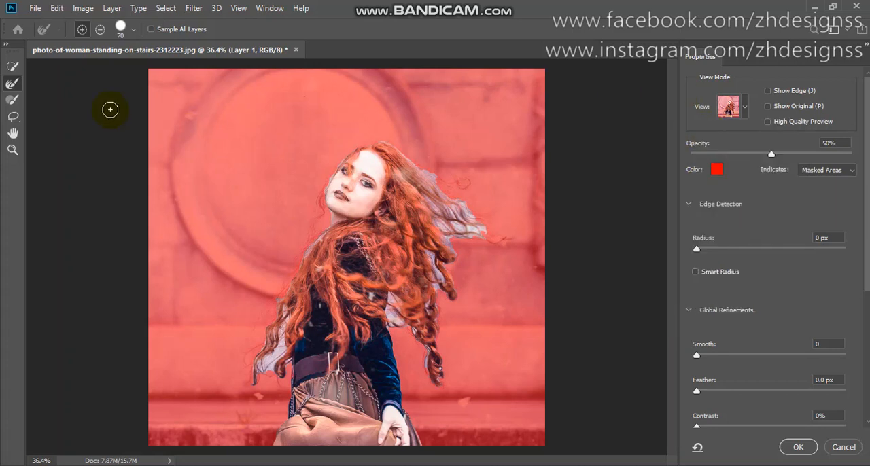
Choose the Refine Edge Brush and reduce its size to 60.
{"action": "left_click", "coordinate": [10, 73]}
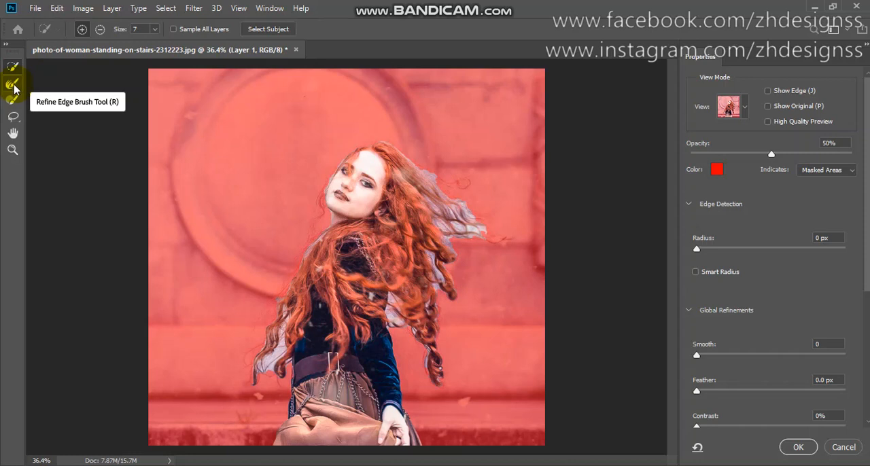
{"action": "left_click", "coordinate": [13, 84]}
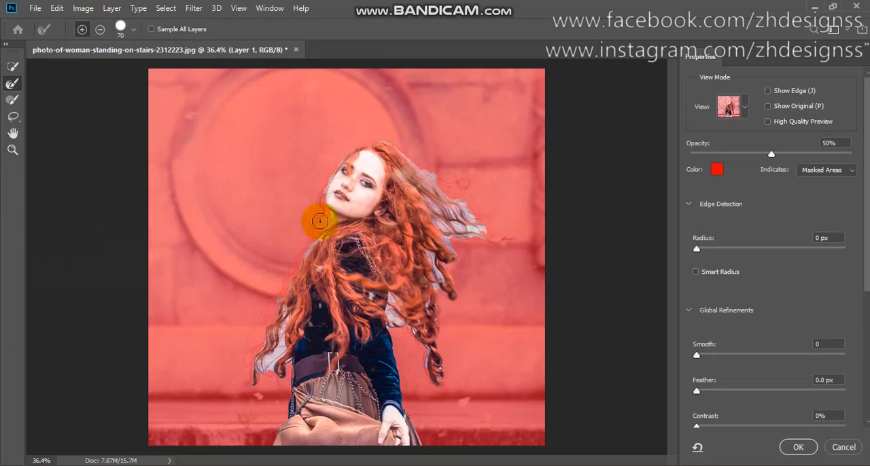
{"action": "key", "text": "bracketleft"}
{"action": "key", "text": "bracketleft"}
{"action": "left_click", "coordinate": [696, 249]}
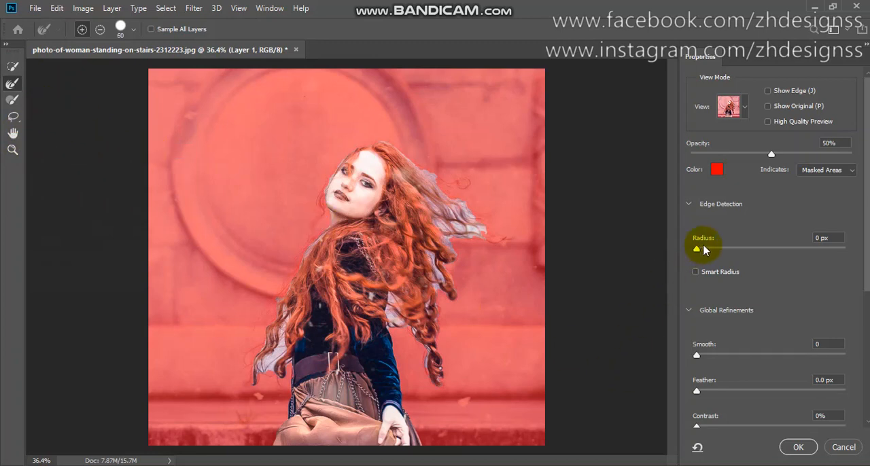
Enable Smart Radius and High Quality Preview, and set the red overlay's opacity to 57%.
{"action": "left_click", "coordinate": [694, 272]}
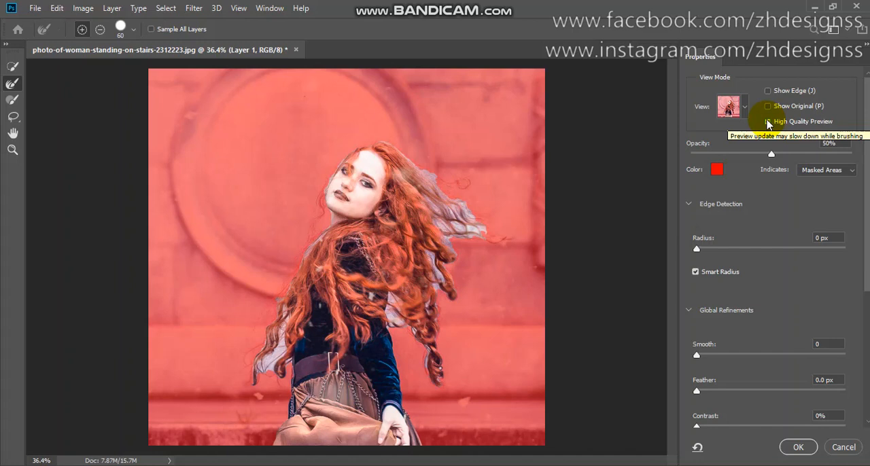
{"action": "left_click", "coordinate": [767, 122]}
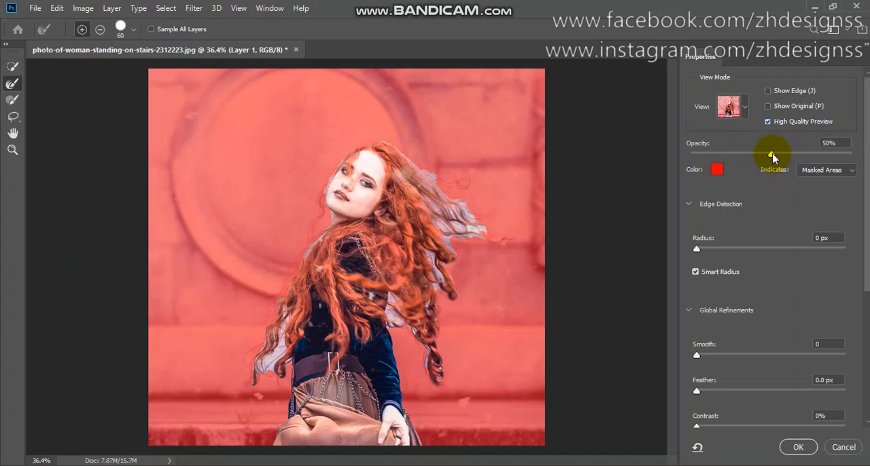
{"action": "mouse_move", "coordinate": [771, 154]}
{"action": "left_mouse_down"}
{"action": "mouse_move", "coordinate": [843, 146]}
{"action": "mouse_move", "coordinate": [782, 157]}
{"action": "left_mouse_up"}
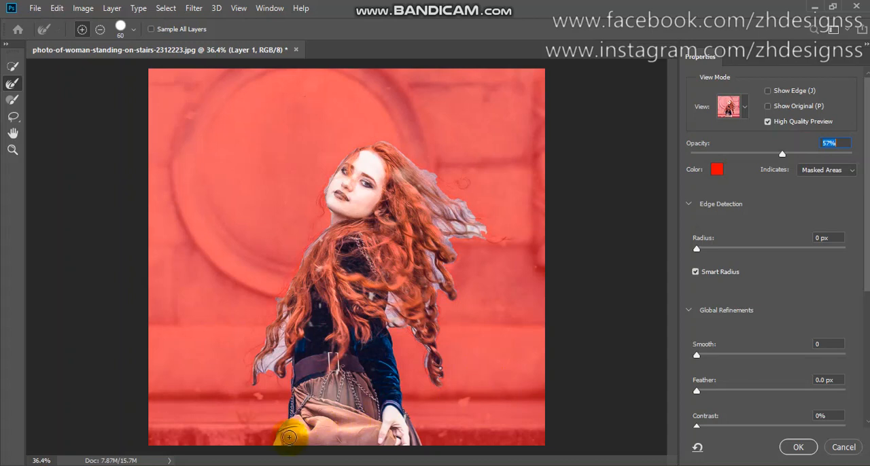
Brush over the skirt's outer edge and the loose hair strands beside the woman's front waist with the Refine Edge Brush.
{"action": "mouse_move", "coordinate": [275, 440]}
{"action": "left_mouse_down"}
{"action": "mouse_move", "coordinate": [292, 365]}
{"action": "mouse_move", "coordinate": [297, 391]}
{"action": "mouse_move", "coordinate": [310, 372]}
{"action": "mouse_move", "coordinate": [297, 370]}
{"action": "mouse_move", "coordinate": [291, 388]}
{"action": "mouse_move", "coordinate": [294, 409]}
{"action": "mouse_move", "coordinate": [297, 370]}
{"action": "mouse_move", "coordinate": [294, 433]}
{"action": "mouse_move", "coordinate": [294, 351]}
{"action": "mouse_move", "coordinate": [310, 397]}
{"action": "left_mouse_up"}
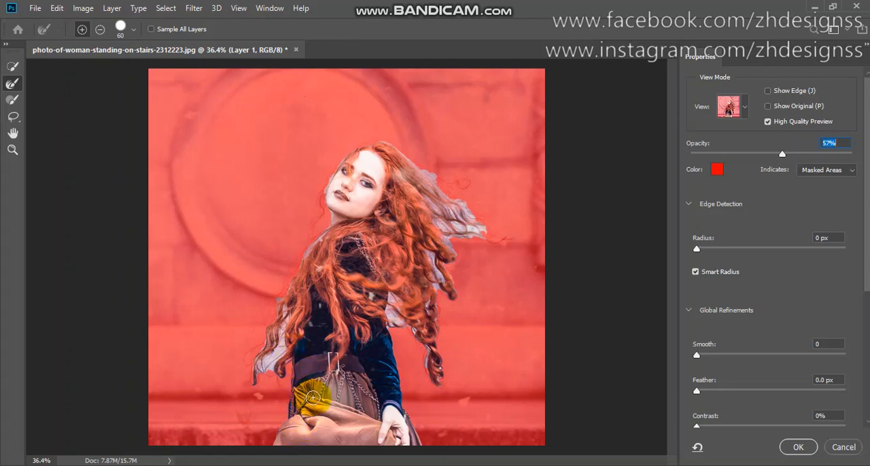
{"action": "mouse_move", "coordinate": [278, 343]}
{"action": "left_mouse_down"}
{"action": "mouse_move", "coordinate": [272, 379]}
{"action": "mouse_move", "coordinate": [289, 380]}
{"action": "mouse_move", "coordinate": [281, 369]}
{"action": "mouse_move", "coordinate": [280, 379]}
{"action": "mouse_move", "coordinate": [267, 378]}
{"action": "mouse_move", "coordinate": [276, 343]}
{"action": "left_mouse_up"}
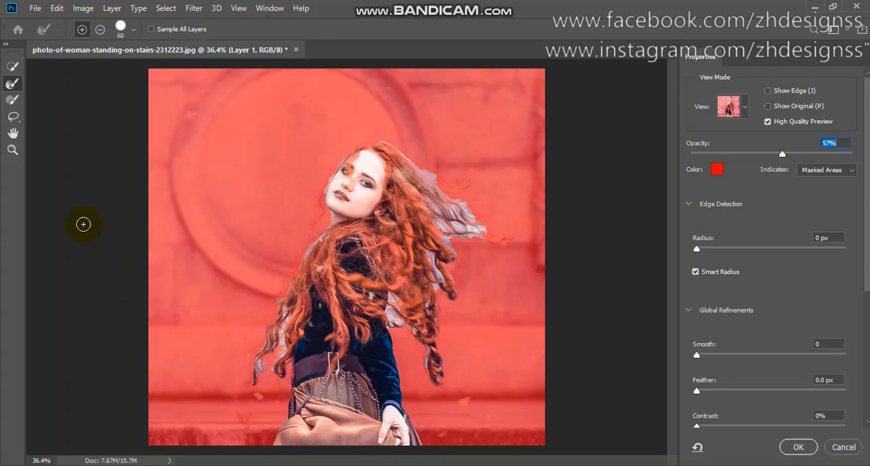
{"action": "left_click", "coordinate": [12, 149]}
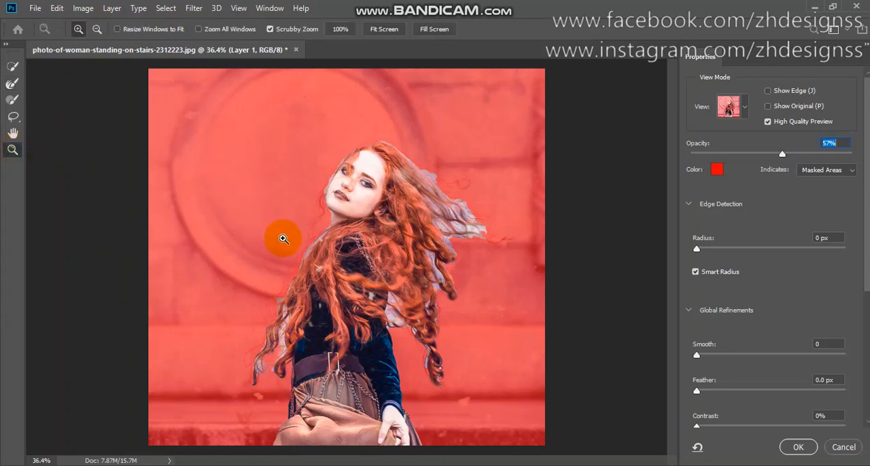
{"action": "left_click_drag", "start_coordinate": [283, 239], "coordinate": [592, 312]}
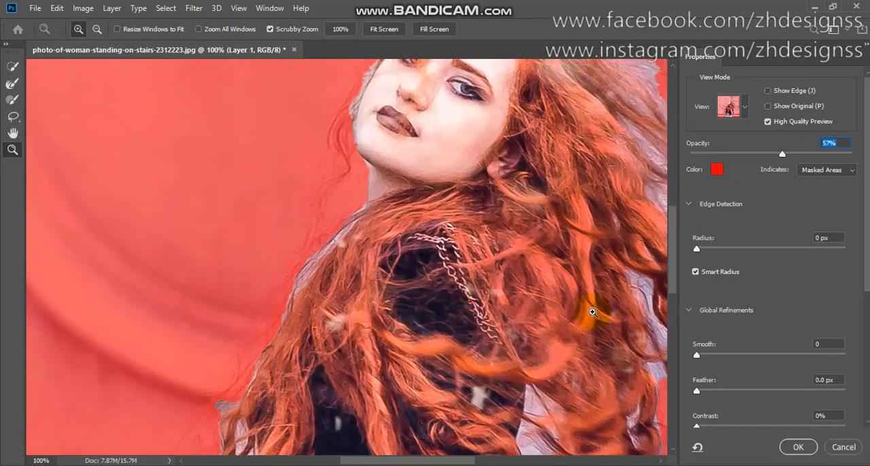
{"action": "left_click_drag", "start_coordinate": [675, 278], "coordinate": [677, 340]}
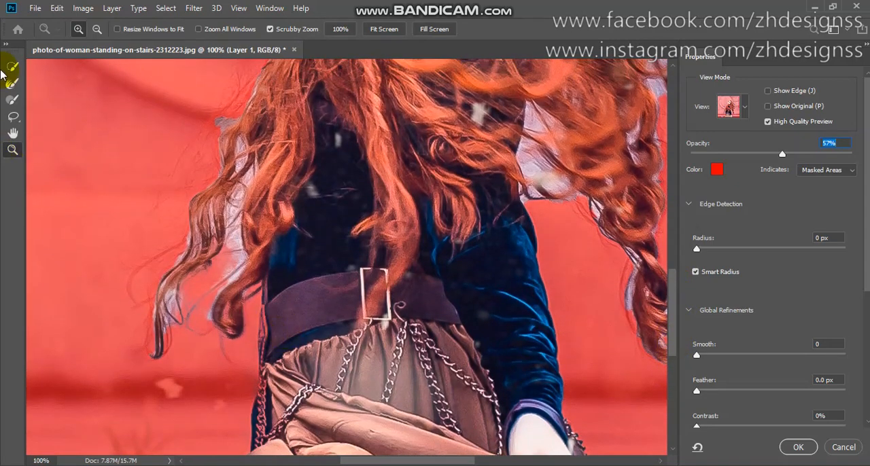
{"action": "left_click", "coordinate": [12, 83]}
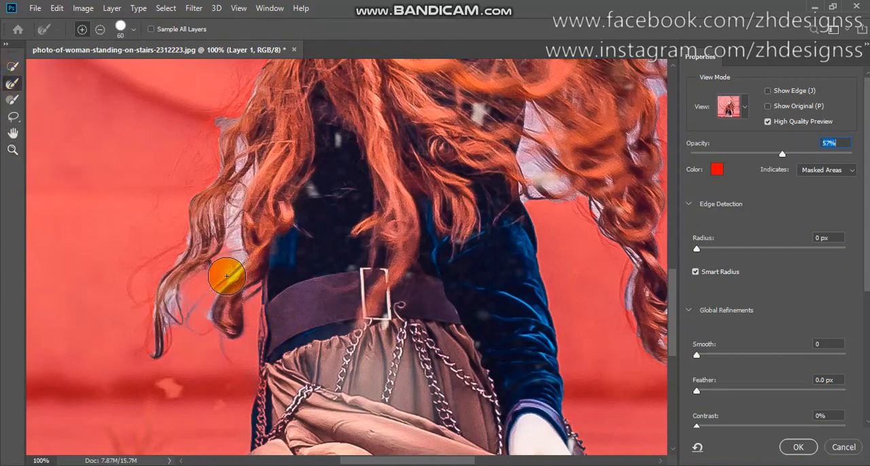
{"action": "mouse_move", "coordinate": [226, 275]}
{"action": "left_mouse_down"}
{"action": "mouse_move", "coordinate": [207, 312]}
{"action": "mouse_move", "coordinate": [210, 323]}
{"action": "mouse_move", "coordinate": [233, 246]}
{"action": "left_mouse_up"}
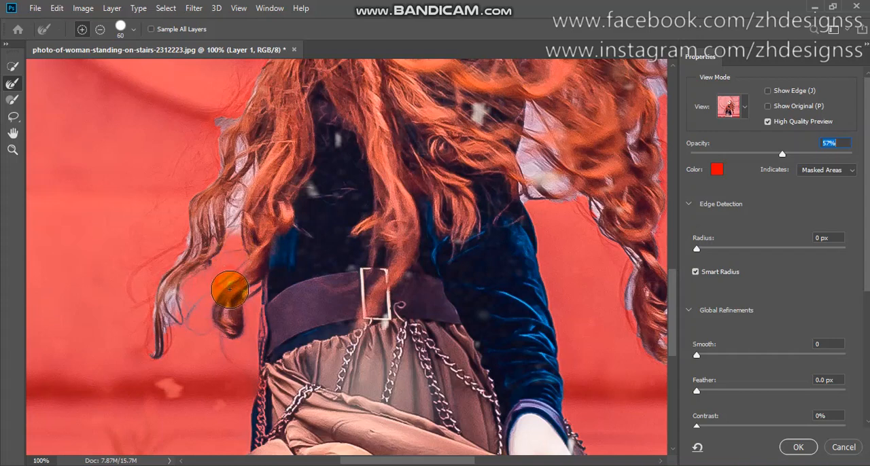
{"action": "mouse_move", "coordinate": [225, 308]}
{"action": "left_mouse_down"}
{"action": "mouse_move", "coordinate": [183, 317]}
{"action": "mouse_move", "coordinate": [172, 290]}
{"action": "mouse_move", "coordinate": [155, 355]}
{"action": "left_mouse_up"}
{"action": "mouse_move", "coordinate": [148, 293]}
{"action": "left_mouse_down"}
{"action": "mouse_move", "coordinate": [184, 255]}
{"action": "mouse_move", "coordinate": [185, 240]}
{"action": "mouse_move", "coordinate": [185, 250]}
{"action": "mouse_move", "coordinate": [194, 236]}
{"action": "mouse_move", "coordinate": [247, 217]}
{"action": "mouse_move", "coordinate": [229, 236]}
{"action": "mouse_move", "coordinate": [233, 193]}
{"action": "mouse_move", "coordinate": [234, 205]}
{"action": "mouse_move", "coordinate": [252, 165]}
{"action": "mouse_move", "coordinate": [216, 213]}
{"action": "mouse_move", "coordinate": [198, 219]}
{"action": "mouse_move", "coordinate": [243, 135]}
{"action": "mouse_move", "coordinate": [212, 149]}
{"action": "mouse_move", "coordinate": [219, 126]}
{"action": "mouse_move", "coordinate": [234, 127]}
{"action": "mouse_move", "coordinate": [243, 144]}
{"action": "mouse_move", "coordinate": [217, 176]}
{"action": "left_mouse_up"}
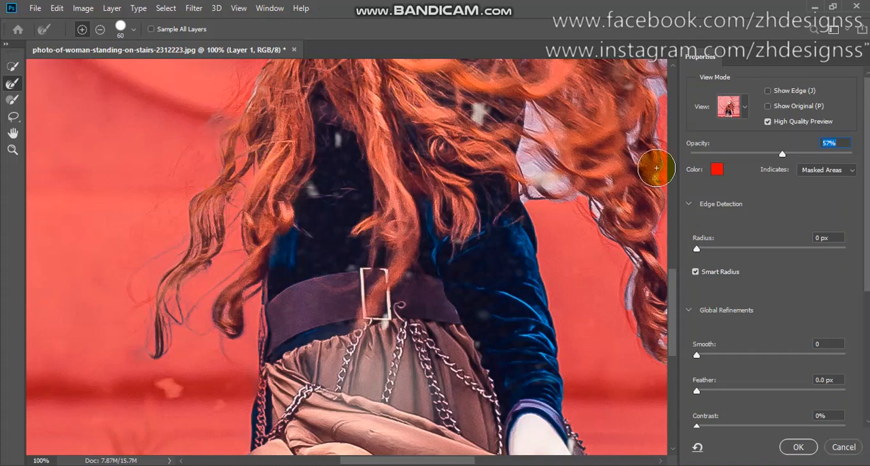
Refine the selection edge along the hair over her front shoulder, her neck and the fine strands beside her cheek.
{"action": "left_click_drag", "start_coordinate": [669, 306], "coordinate": [678, 246]}
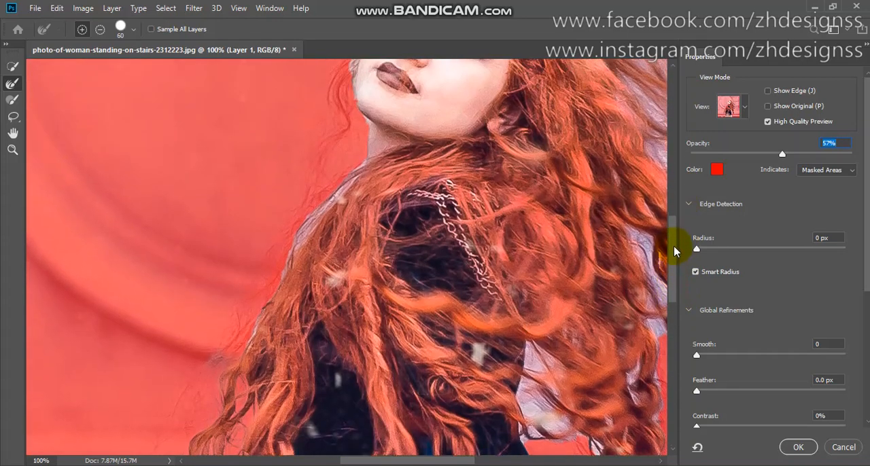
{"action": "mouse_move", "coordinate": [259, 347]}
{"action": "left_mouse_down"}
{"action": "mouse_move", "coordinate": [285, 266]}
{"action": "mouse_move", "coordinate": [307, 241]}
{"action": "mouse_move", "coordinate": [282, 286]}
{"action": "mouse_move", "coordinate": [310, 214]}
{"action": "mouse_move", "coordinate": [295, 239]}
{"action": "mouse_move", "coordinate": [358, 180]}
{"action": "mouse_move", "coordinate": [333, 197]}
{"action": "mouse_move", "coordinate": [364, 128]}
{"action": "mouse_move", "coordinate": [364, 158]}
{"action": "mouse_move", "coordinate": [355, 129]}
{"action": "mouse_move", "coordinate": [357, 122]}
{"action": "left_mouse_up"}
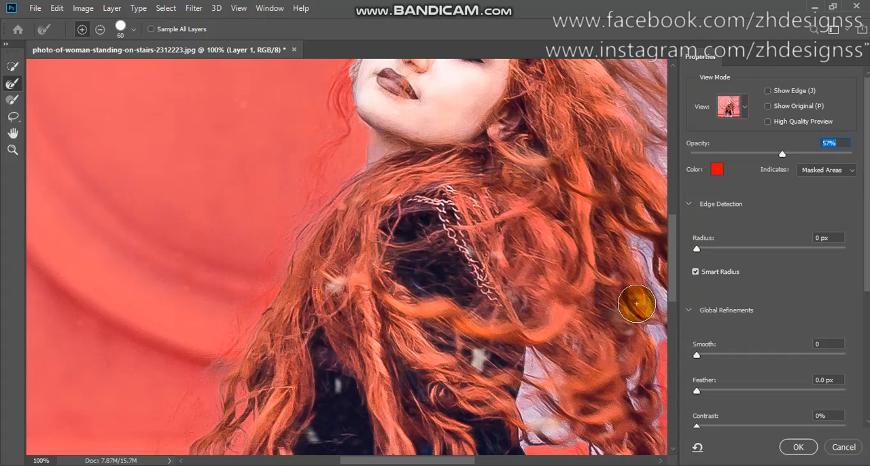
{"action": "left_click_drag", "start_coordinate": [671, 287], "coordinate": [673, 253]}
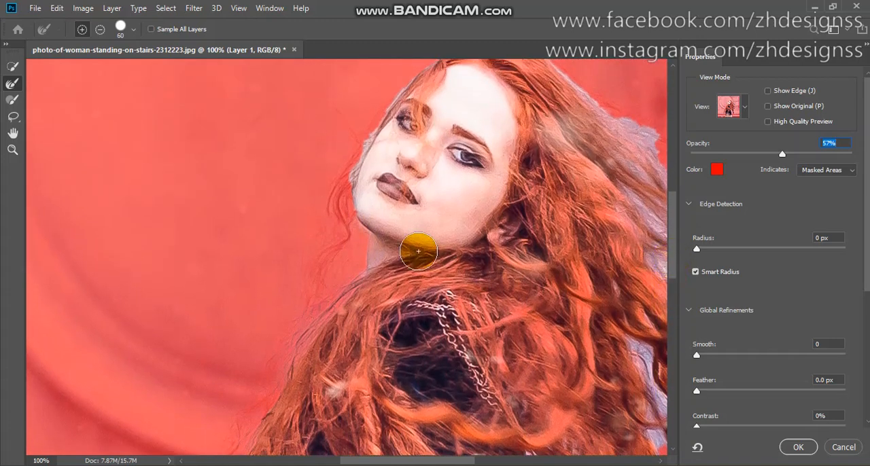
{"action": "mouse_move", "coordinate": [361, 126]}
{"action": "left_mouse_down"}
{"action": "mouse_move", "coordinate": [358, 173]}
{"action": "mouse_move", "coordinate": [363, 151]}
{"action": "mouse_move", "coordinate": [335, 207]}
{"action": "mouse_move", "coordinate": [338, 196]}
{"action": "mouse_move", "coordinate": [330, 247]}
{"action": "left_mouse_up"}
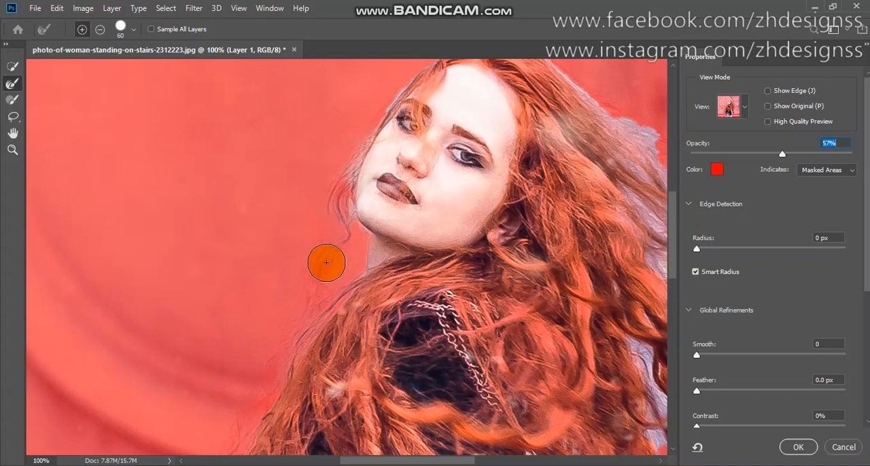
{"action": "mouse_move", "coordinate": [355, 185]}
{"action": "left_mouse_down"}
{"action": "mouse_move", "coordinate": [360, 210]}
{"action": "mouse_move", "coordinate": [349, 204]}
{"action": "mouse_move", "coordinate": [355, 176]}
{"action": "mouse_move", "coordinate": [359, 205]}
{"action": "left_mouse_up"}
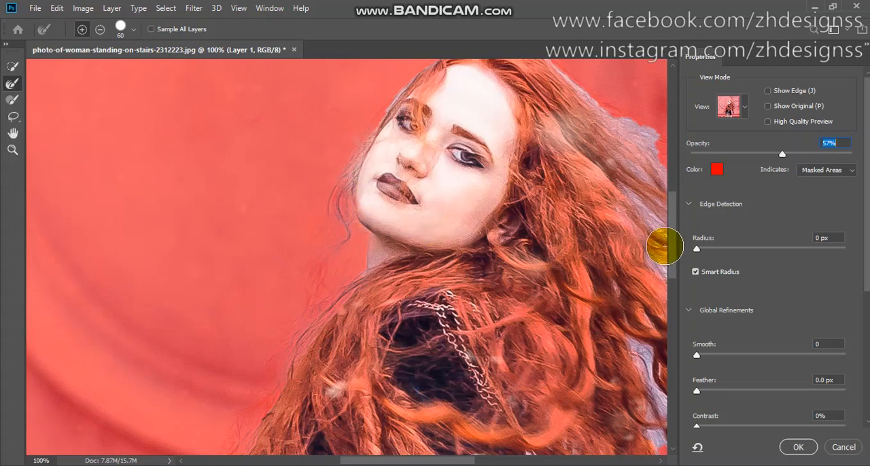
Refine the selection edge from her forehead over the crown and down the outer hairline with the Refine Edge Brush.
{"action": "left_click_drag", "start_coordinate": [669, 257], "coordinate": [675, 229]}
{"action": "mouse_move", "coordinate": [416, 256]}
{"action": "left_mouse_down"}
{"action": "mouse_move", "coordinate": [408, 238]}
{"action": "mouse_move", "coordinate": [387, 260]}
{"action": "mouse_move", "coordinate": [425, 217]}
{"action": "mouse_move", "coordinate": [475, 188]}
{"action": "mouse_move", "coordinate": [525, 194]}
{"action": "mouse_move", "coordinate": [636, 266]}
{"action": "mouse_move", "coordinate": [659, 306]}
{"action": "mouse_move", "coordinate": [659, 417]}
{"action": "left_mouse_up"}
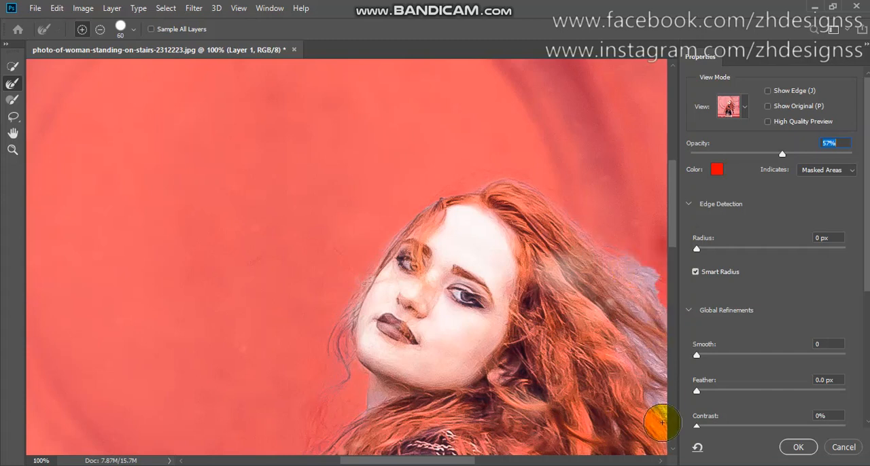
{"action": "left_click_drag", "start_coordinate": [419, 463], "coordinate": [447, 462]}
{"action": "mouse_move", "coordinate": [440, 222]}
{"action": "left_mouse_down"}
{"action": "mouse_move", "coordinate": [512, 275]}
{"action": "mouse_move", "coordinate": [564, 294]}
{"action": "mouse_move", "coordinate": [543, 291]}
{"action": "left_mouse_up"}
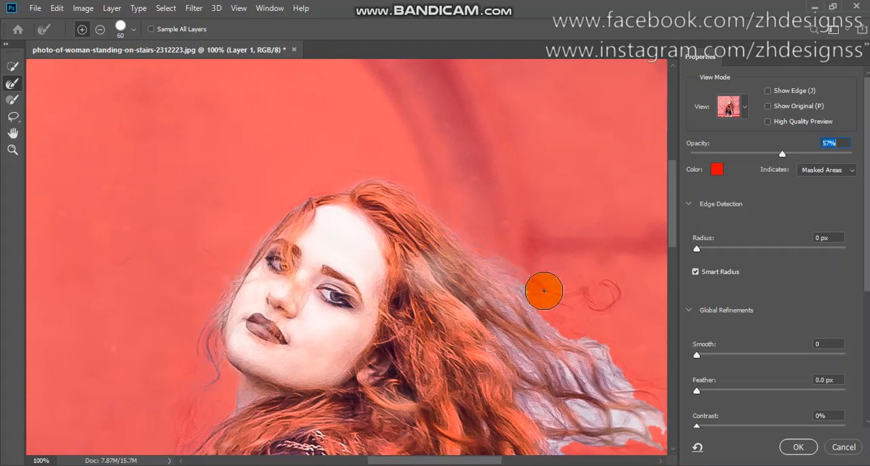
Refine the selection edge along the windblown hair behind her head, covering the loose loop, the pale gaps and the curl tips.
{"action": "mouse_move", "coordinate": [544, 291]}
{"action": "left_mouse_down"}
{"action": "mouse_move", "coordinate": [536, 283]}
{"action": "mouse_move", "coordinate": [596, 295]}
{"action": "mouse_move", "coordinate": [608, 295]}
{"action": "mouse_move", "coordinate": [606, 287]}
{"action": "left_mouse_up"}
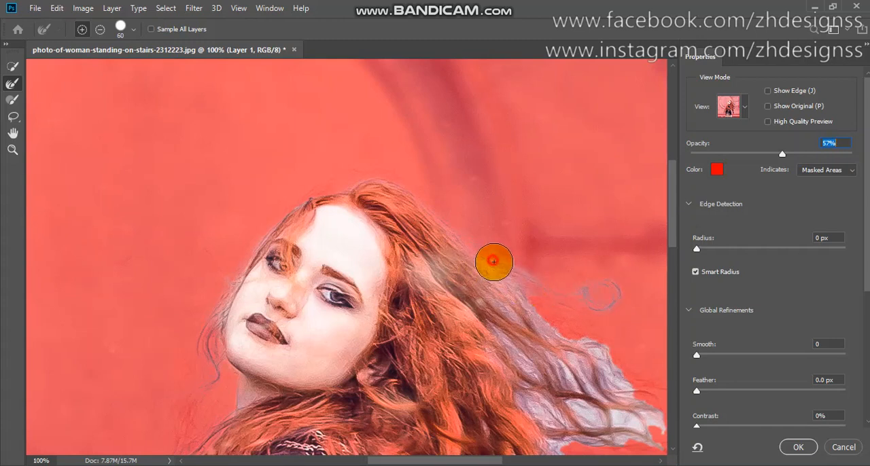
{"action": "mouse_move", "coordinate": [494, 262]}
{"action": "left_mouse_down"}
{"action": "mouse_move", "coordinate": [515, 286]}
{"action": "mouse_move", "coordinate": [511, 310]}
{"action": "mouse_move", "coordinate": [496, 315]}
{"action": "mouse_move", "coordinate": [443, 292]}
{"action": "mouse_move", "coordinate": [420, 262]}
{"action": "mouse_move", "coordinate": [520, 347]}
{"action": "mouse_move", "coordinate": [501, 326]}
{"action": "mouse_move", "coordinate": [534, 370]}
{"action": "mouse_move", "coordinate": [553, 370]}
{"action": "mouse_move", "coordinate": [603, 411]}
{"action": "mouse_move", "coordinate": [642, 428]}
{"action": "left_mouse_up"}
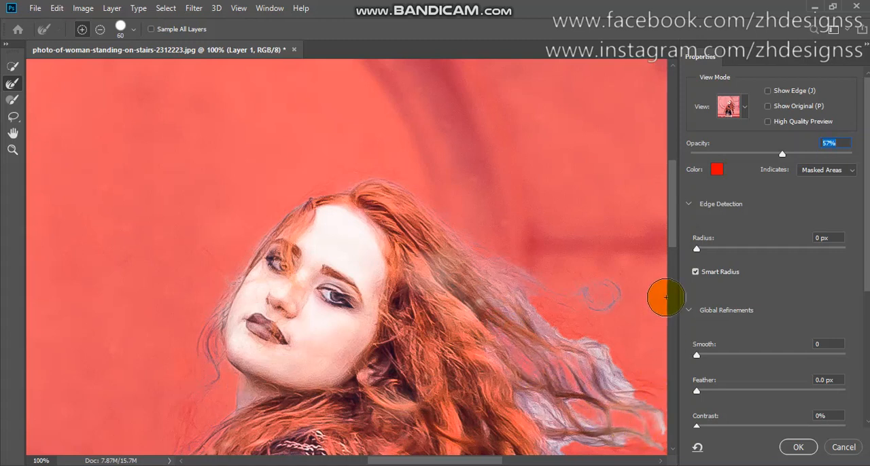
{"action": "left_click_drag", "start_coordinate": [670, 237], "coordinate": [674, 278]}
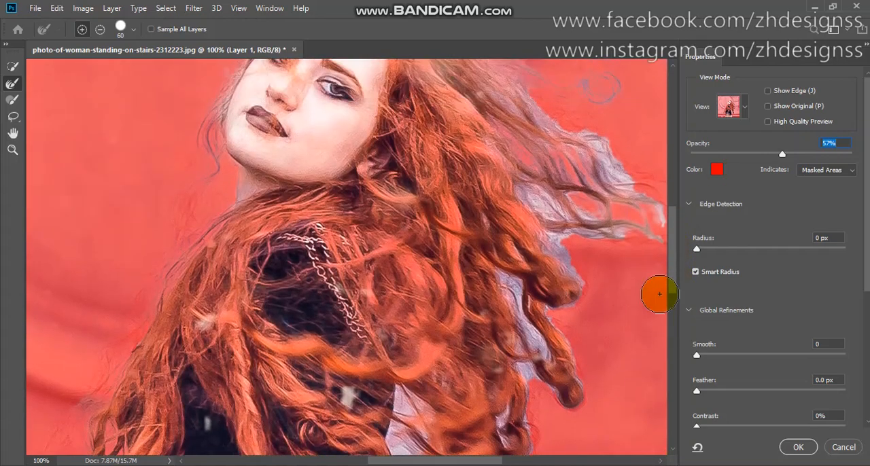
{"action": "left_click_drag", "start_coordinate": [433, 462], "coordinate": [456, 461]}
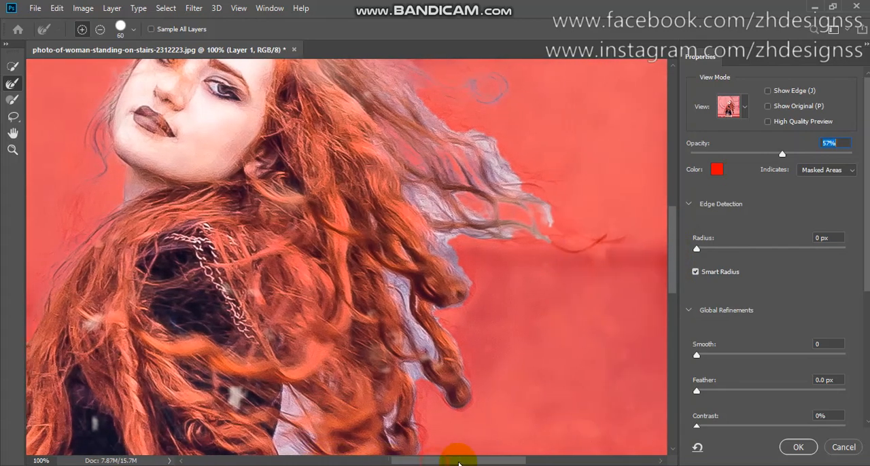
{"action": "mouse_move", "coordinate": [410, 96]}
{"action": "left_mouse_down"}
{"action": "mouse_move", "coordinate": [492, 160]}
{"action": "mouse_move", "coordinate": [488, 153]}
{"action": "mouse_move", "coordinate": [513, 180]}
{"action": "mouse_move", "coordinate": [506, 195]}
{"action": "mouse_move", "coordinate": [560, 226]}
{"action": "mouse_move", "coordinate": [507, 234]}
{"action": "mouse_move", "coordinate": [570, 244]}
{"action": "mouse_move", "coordinate": [603, 235]}
{"action": "mouse_move", "coordinate": [496, 239]}
{"action": "mouse_move", "coordinate": [424, 222]}
{"action": "mouse_move", "coordinate": [424, 204]}
{"action": "mouse_move", "coordinate": [465, 229]}
{"action": "mouse_move", "coordinate": [392, 151]}
{"action": "mouse_move", "coordinate": [392, 94]}
{"action": "mouse_move", "coordinate": [402, 110]}
{"action": "mouse_move", "coordinate": [402, 202]}
{"action": "mouse_move", "coordinate": [450, 256]}
{"action": "mouse_move", "coordinate": [443, 247]}
{"action": "mouse_move", "coordinate": [460, 282]}
{"action": "mouse_move", "coordinate": [455, 298]}
{"action": "mouse_move", "coordinate": [431, 308]}
{"action": "mouse_move", "coordinate": [433, 333]}
{"action": "mouse_move", "coordinate": [457, 283]}
{"action": "mouse_move", "coordinate": [455, 298]}
{"action": "mouse_move", "coordinate": [421, 324]}
{"action": "mouse_move", "coordinate": [442, 339]}
{"action": "mouse_move", "coordinate": [450, 380]}
{"action": "mouse_move", "coordinate": [417, 366]}
{"action": "mouse_move", "coordinate": [411, 356]}
{"action": "mouse_move", "coordinate": [423, 346]}
{"action": "mouse_move", "coordinate": [383, 274]}
{"action": "left_mouse_up"}
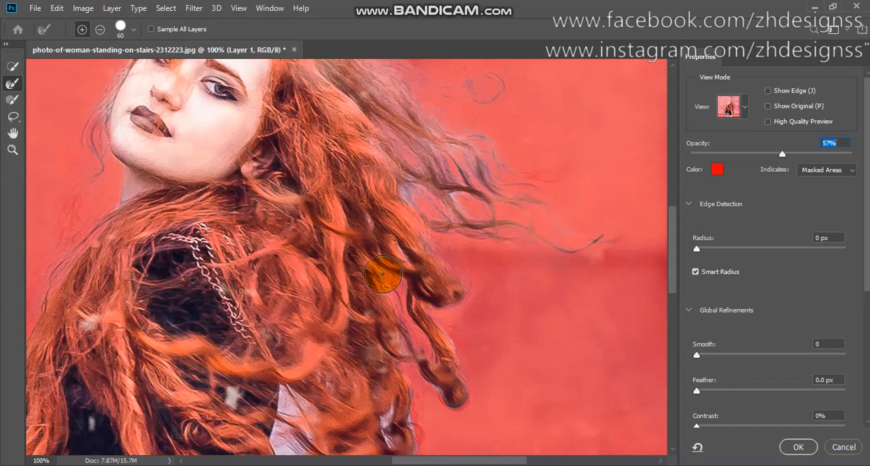
{"action": "mouse_move", "coordinate": [446, 377]}
{"action": "left_mouse_down"}
{"action": "mouse_move", "coordinate": [453, 399]}
{"action": "mouse_move", "coordinate": [431, 394]}
{"action": "left_mouse_up"}
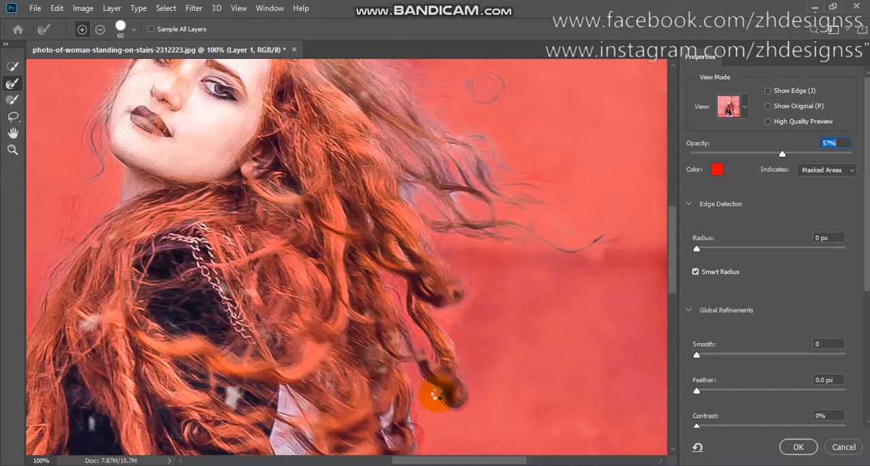
Refine the selection edge around the lower curls behind her back, down to the tip of the longest lock.
{"action": "left_click_drag", "start_coordinate": [672, 272], "coordinate": [675, 311]}
{"action": "mouse_move", "coordinate": [272, 291]}
{"action": "left_mouse_down"}
{"action": "mouse_move", "coordinate": [288, 287]}
{"action": "mouse_move", "coordinate": [292, 365]}
{"action": "mouse_move", "coordinate": [313, 339]}
{"action": "mouse_move", "coordinate": [315, 295]}
{"action": "mouse_move", "coordinate": [307, 353]}
{"action": "mouse_move", "coordinate": [348, 386]}
{"action": "mouse_move", "coordinate": [403, 311]}
{"action": "mouse_move", "coordinate": [386, 347]}
{"action": "left_mouse_up"}
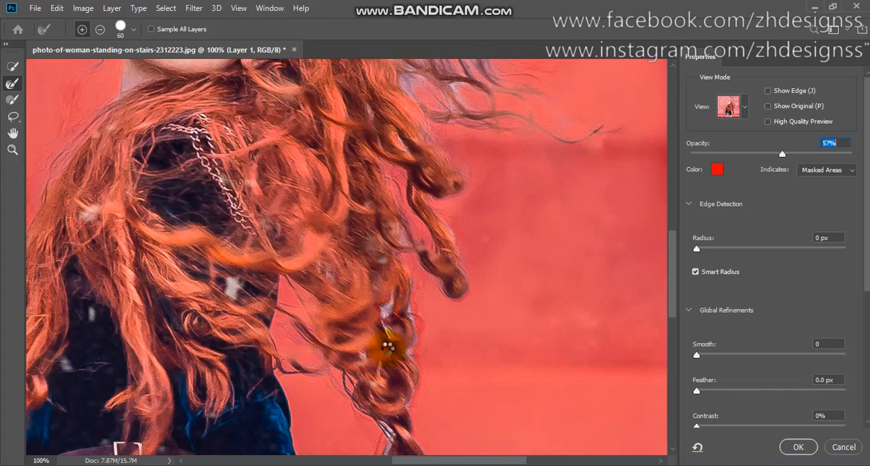
{"action": "mouse_move", "coordinate": [400, 300]}
{"action": "left_mouse_down"}
{"action": "mouse_move", "coordinate": [417, 350]}
{"action": "mouse_move", "coordinate": [409, 373]}
{"action": "mouse_move", "coordinate": [407, 289]}
{"action": "mouse_move", "coordinate": [424, 391]}
{"action": "mouse_move", "coordinate": [611, 334]}
{"action": "left_mouse_up"}
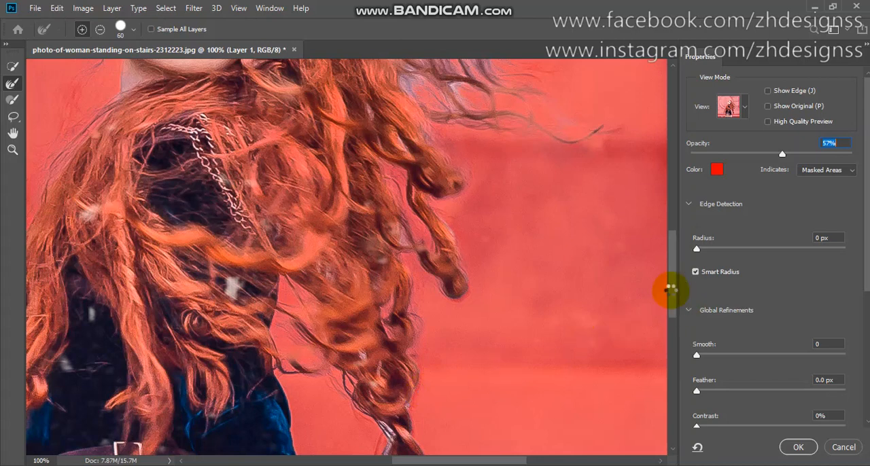
{"action": "mouse_move", "coordinate": [671, 290]}
{"action": "left_mouse_down"}
{"action": "mouse_move", "coordinate": [671, 347]}
{"action": "mouse_move", "coordinate": [672, 334]}
{"action": "left_mouse_up"}
{"action": "mouse_move", "coordinate": [430, 331]}
{"action": "left_mouse_down"}
{"action": "mouse_move", "coordinate": [388, 194]}
{"action": "mouse_move", "coordinate": [384, 138]}
{"action": "mouse_move", "coordinate": [391, 156]}
{"action": "mouse_move", "coordinate": [385, 190]}
{"action": "mouse_move", "coordinate": [408, 231]}
{"action": "mouse_move", "coordinate": [417, 231]}
{"action": "mouse_move", "coordinate": [425, 197]}
{"action": "left_mouse_up"}
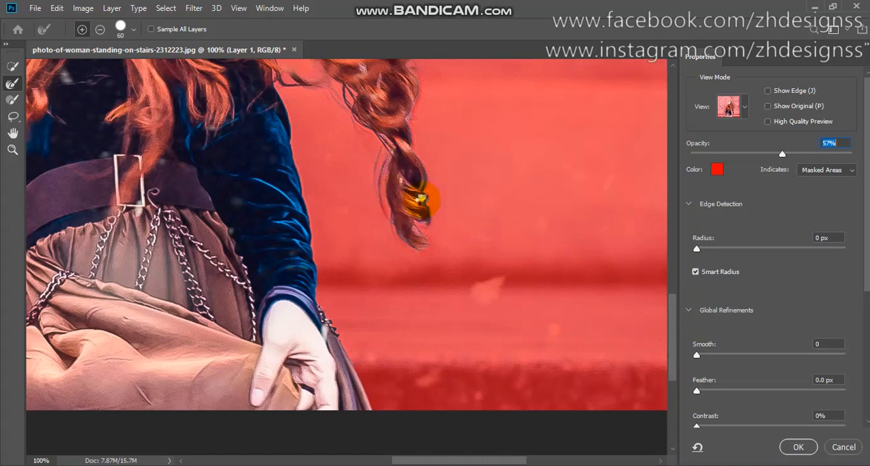
{"action": "mouse_move", "coordinate": [421, 199]}
{"action": "left_mouse_down"}
{"action": "mouse_move", "coordinate": [411, 191]}
{"action": "mouse_move", "coordinate": [383, 196]}
{"action": "left_mouse_up"}
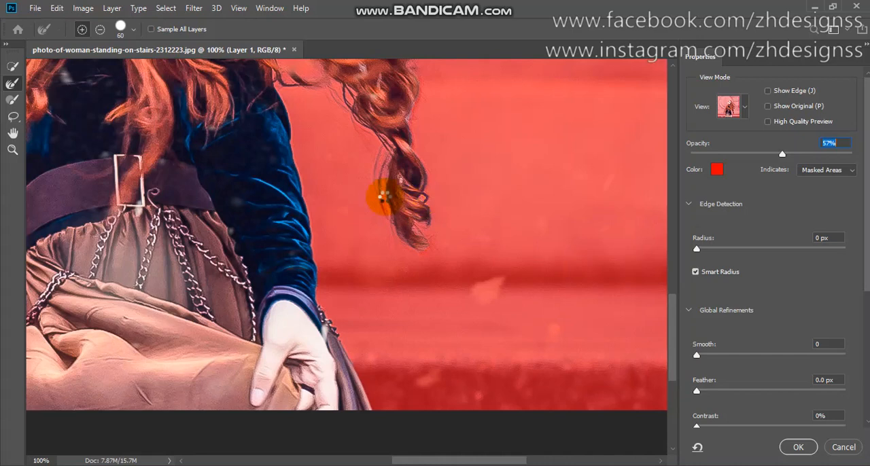
Accept the refined selection and add it as a layer mask on Layer 1.
{"action": "key", "text": "ctrl+0"}
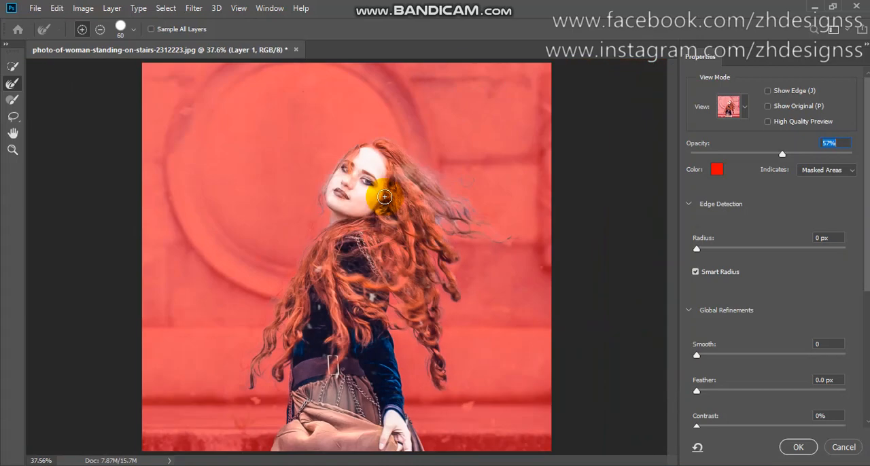
{"action": "mouse_move", "coordinate": [384, 196]}
{"action": "left_mouse_down"}
{"action": "mouse_move", "coordinate": [435, 213]}
{"action": "mouse_move", "coordinate": [437, 224]}
{"action": "mouse_move", "coordinate": [426, 192]}
{"action": "mouse_move", "coordinate": [407, 189]}
{"action": "mouse_move", "coordinate": [425, 182]}
{"action": "mouse_move", "coordinate": [459, 219]}
{"action": "mouse_move", "coordinate": [458, 233]}
{"action": "mouse_move", "coordinate": [450, 195]}
{"action": "mouse_move", "coordinate": [419, 168]}
{"action": "mouse_move", "coordinate": [442, 225]}
{"action": "mouse_move", "coordinate": [384, 237]}
{"action": "mouse_move", "coordinate": [325, 220]}
{"action": "mouse_move", "coordinate": [328, 196]}
{"action": "mouse_move", "coordinate": [360, 282]}
{"action": "left_mouse_up"}
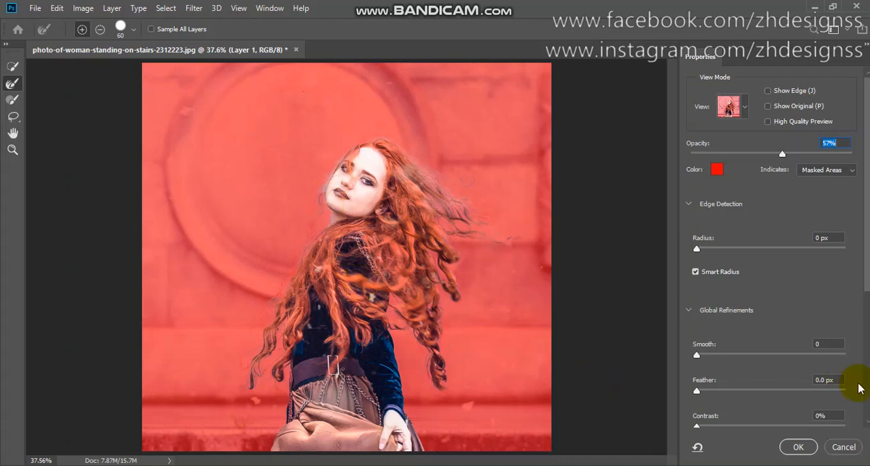
{"action": "left_click", "coordinate": [797, 447]}
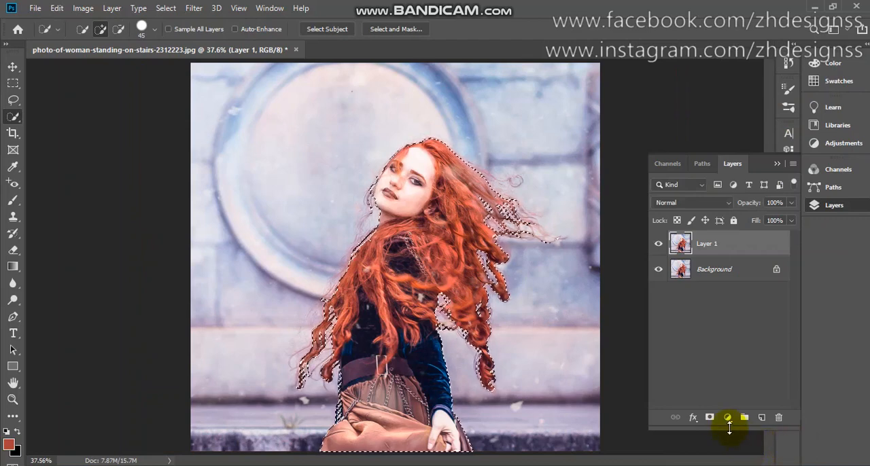
{"action": "left_click", "coordinate": [709, 417]}
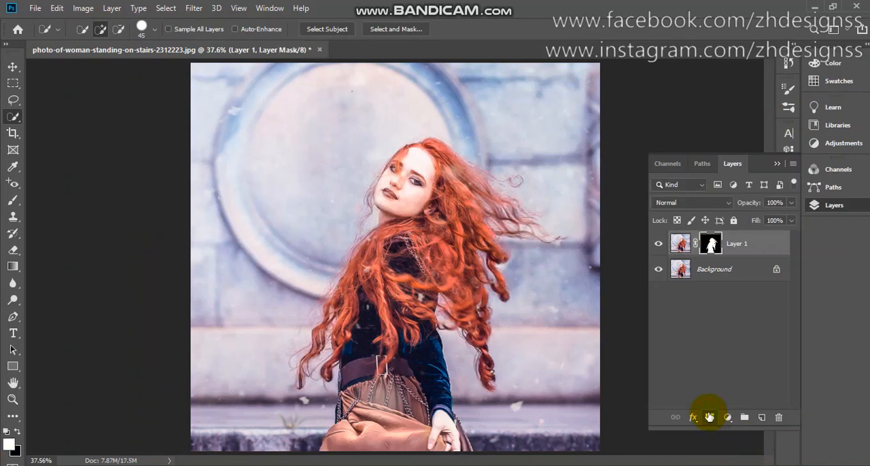
Add a new layer between the Background and Layer 1 and fill it with white.
{"action": "left_click", "coordinate": [707, 282]}
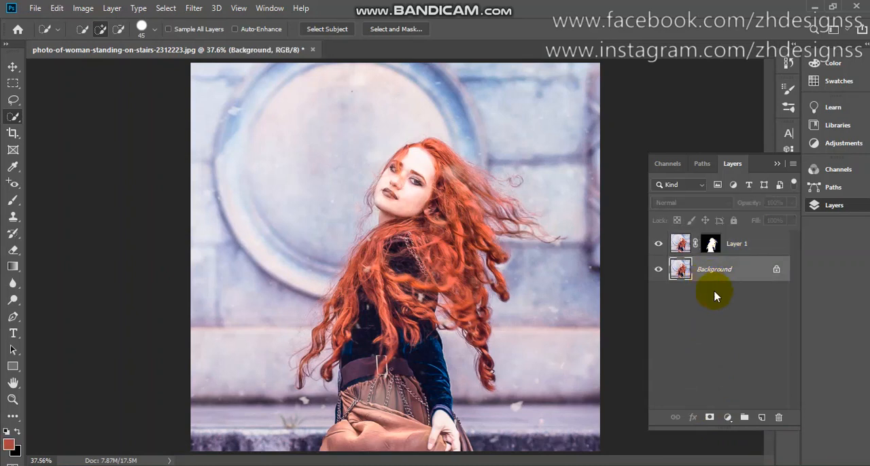
{"action": "left_click", "coordinate": [762, 418]}
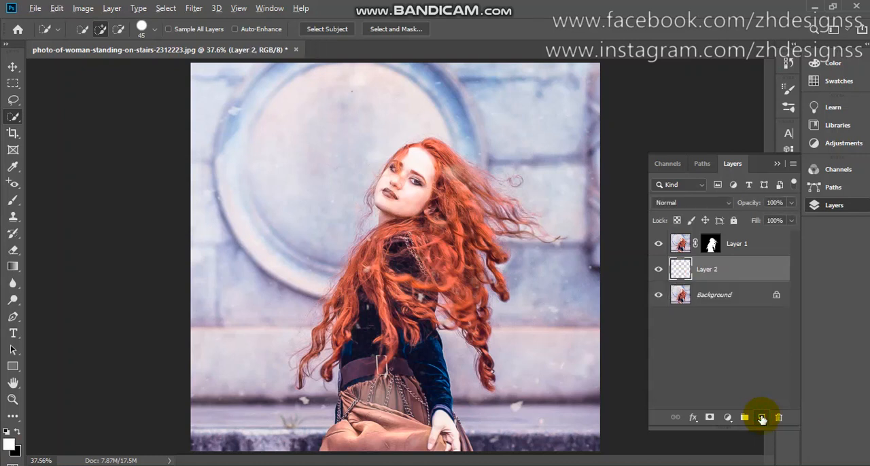
{"action": "key", "text": "alt+BackSpace"}
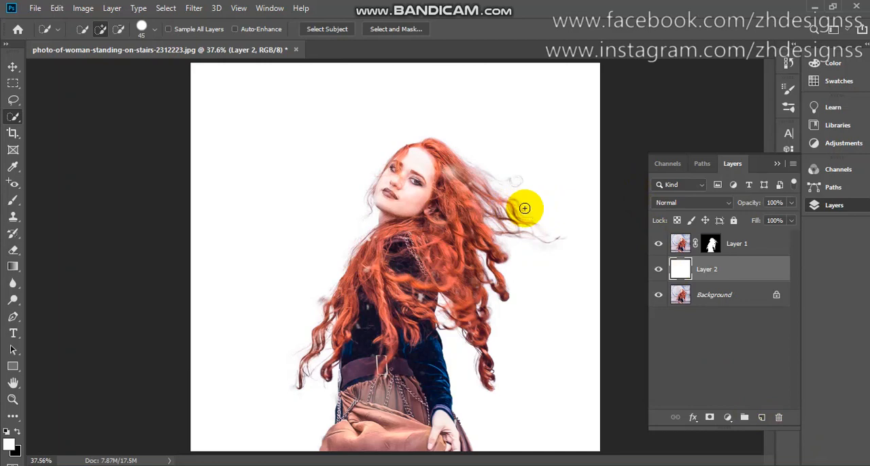
{"action": "scroll", "coordinate": [525, 208], "scroll_direction": "up", "scroll_amount": 10}
{"action": "scroll", "coordinate": [524, 208], "scroll_direction": "down", "scroll_amount": 3}
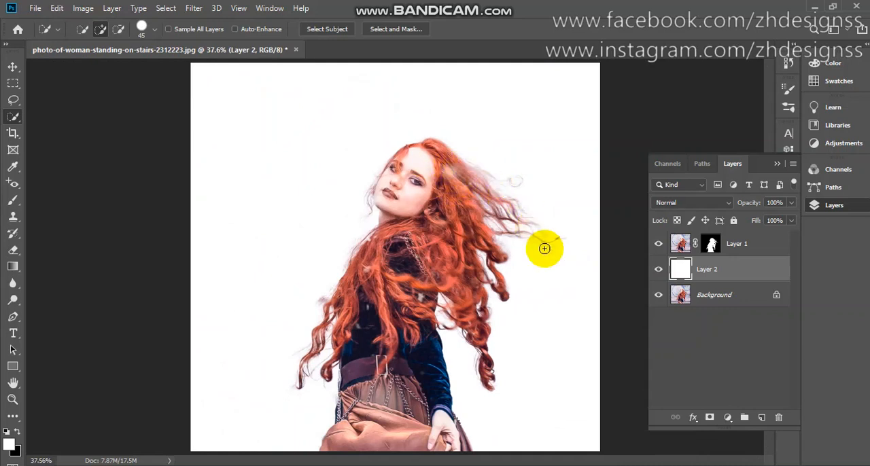
Compare the cutout with the original photo by hiding the white layer and Layer 1 and showing them again.
{"action": "left_click", "coordinate": [658, 272]}
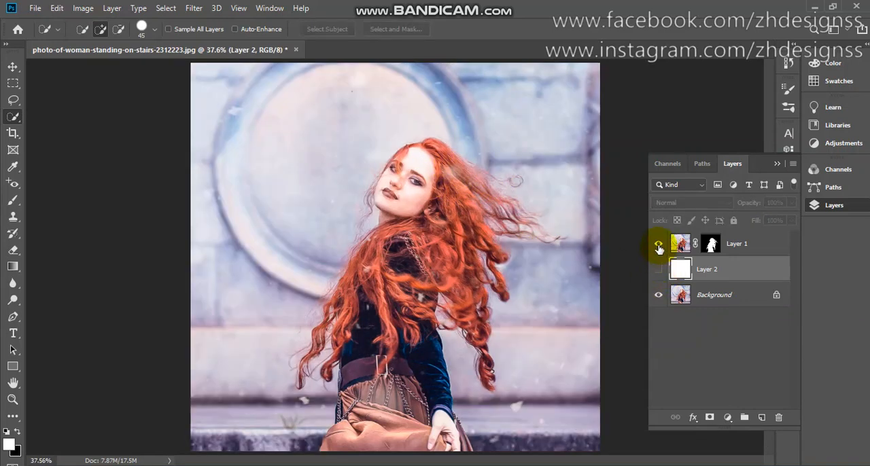
{"action": "left_click", "coordinate": [657, 244]}
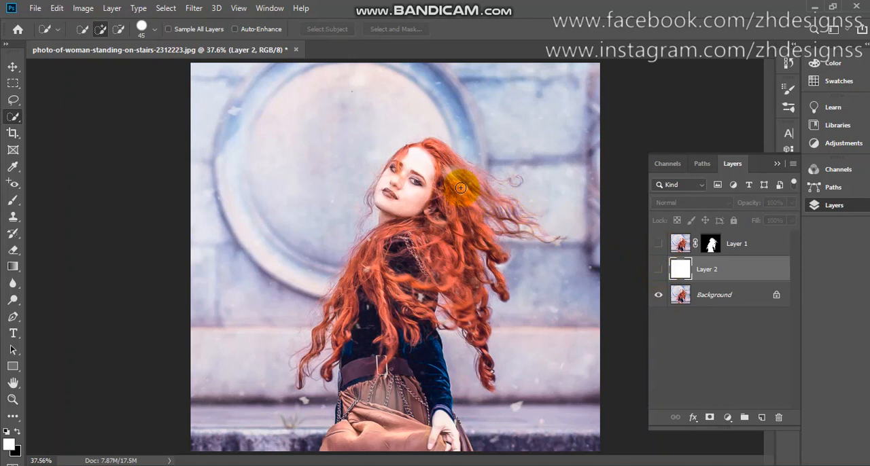
{"action": "left_click", "coordinate": [658, 272]}
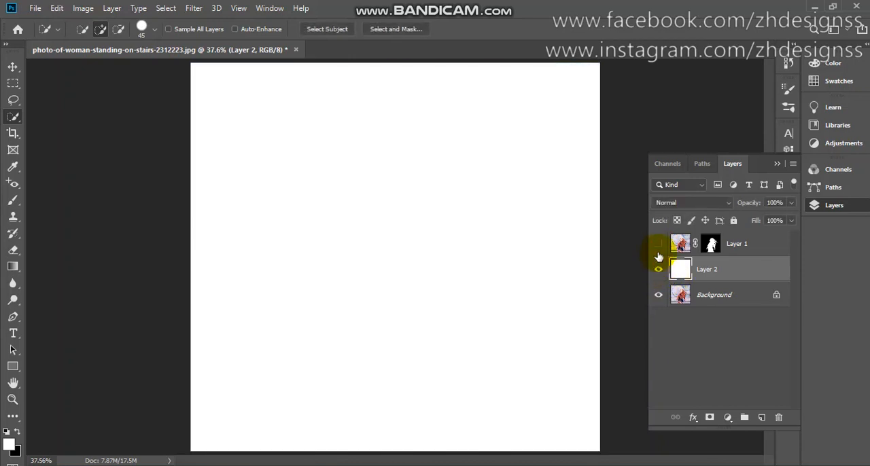
{"action": "left_click", "coordinate": [658, 245]}
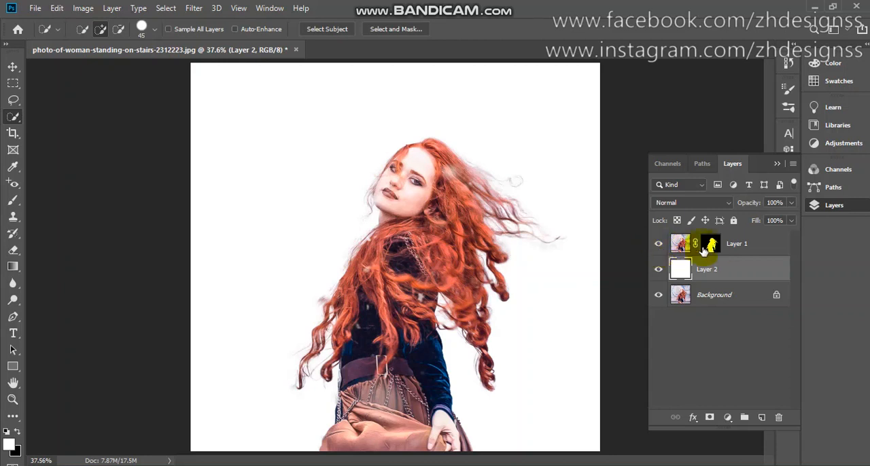
Add a new layer above Layer 1 and sample the orange-red hair colour with the Eyedropper as the foreground colour.
{"action": "left_click", "coordinate": [723, 248]}
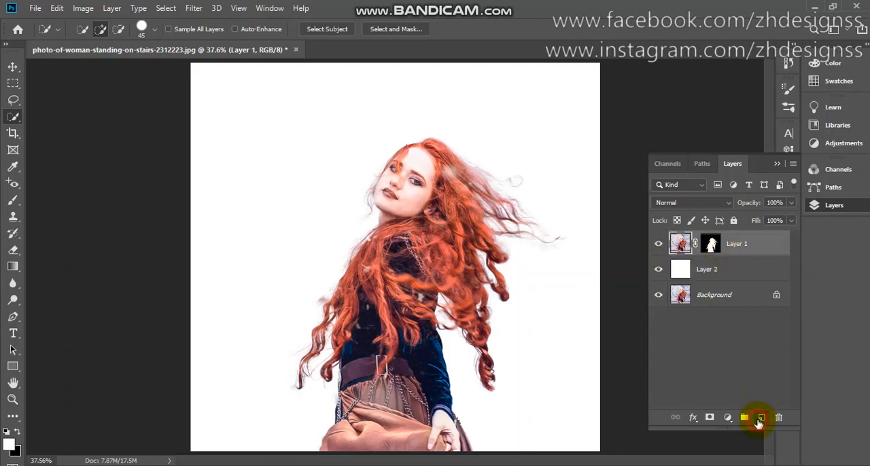
{"action": "left_click", "coordinate": [760, 417]}
{"action": "key", "text": "b"}
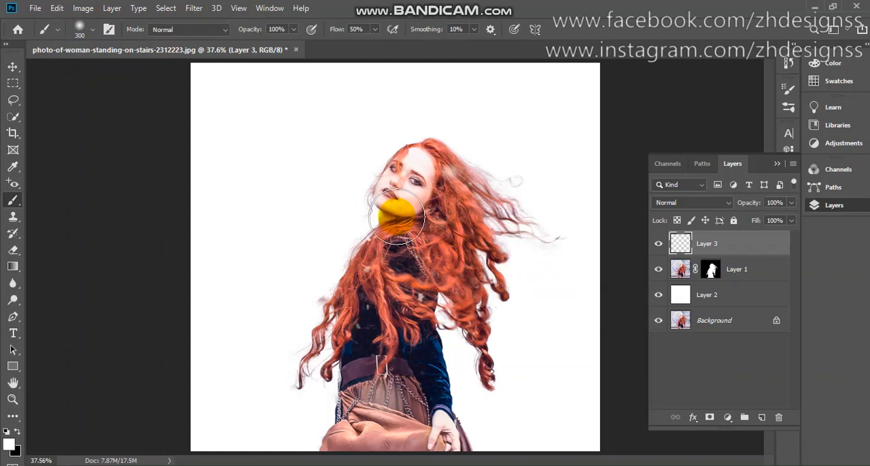
{"action": "key", "text": "i"}
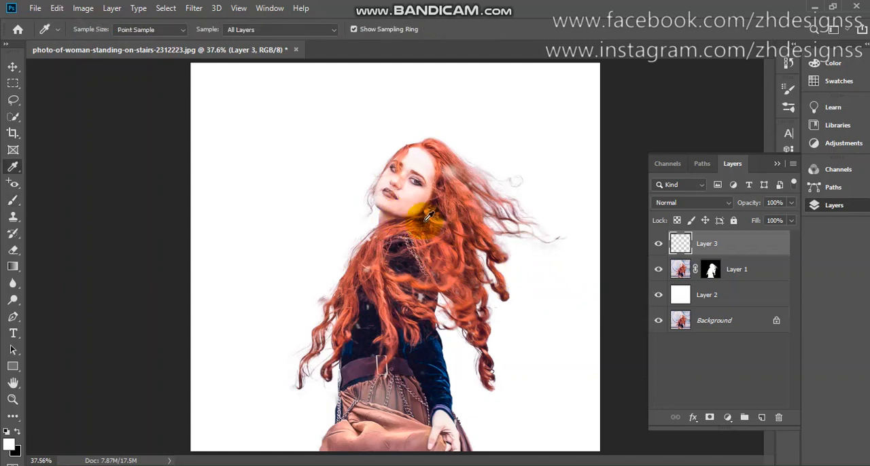
{"action": "left_click", "coordinate": [457, 211]}
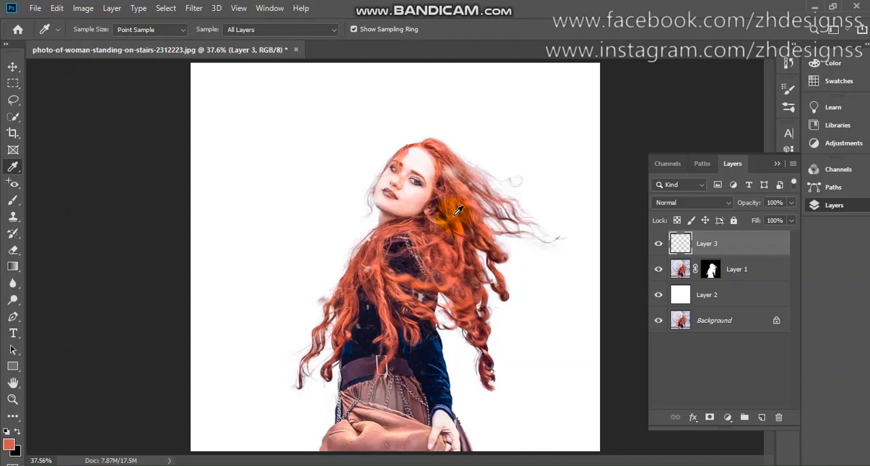
Paint the sampled hair colour over the faded windblown strands and the front hair ends with a soft 300 px brush.
{"action": "key", "text": "b"}
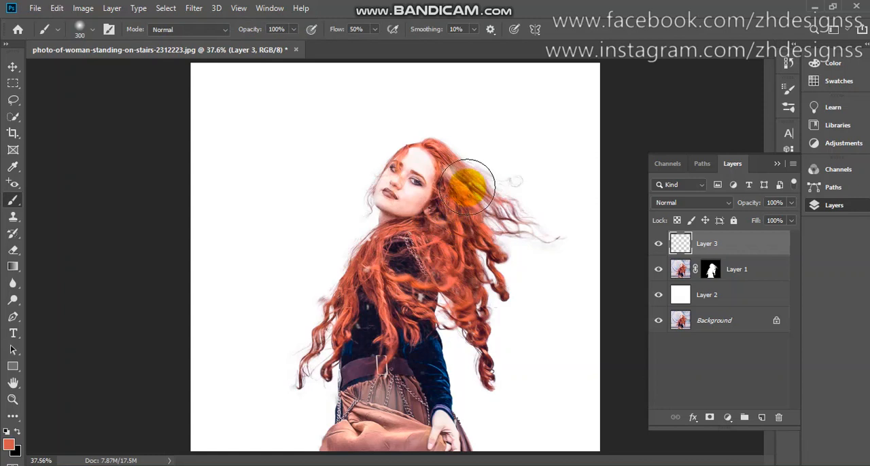
{"action": "mouse_move", "coordinate": [467, 178]}
{"action": "left_mouse_down"}
{"action": "mouse_move", "coordinate": [476, 171]}
{"action": "mouse_move", "coordinate": [466, 170]}
{"action": "mouse_move", "coordinate": [487, 198]}
{"action": "mouse_move", "coordinate": [508, 196]}
{"action": "mouse_move", "coordinate": [508, 204]}
{"action": "left_mouse_up"}
{"action": "mouse_move", "coordinate": [319, 340]}
{"action": "left_mouse_down"}
{"action": "mouse_move", "coordinate": [314, 345]}
{"action": "mouse_move", "coordinate": [350, 341]}
{"action": "left_mouse_up"}
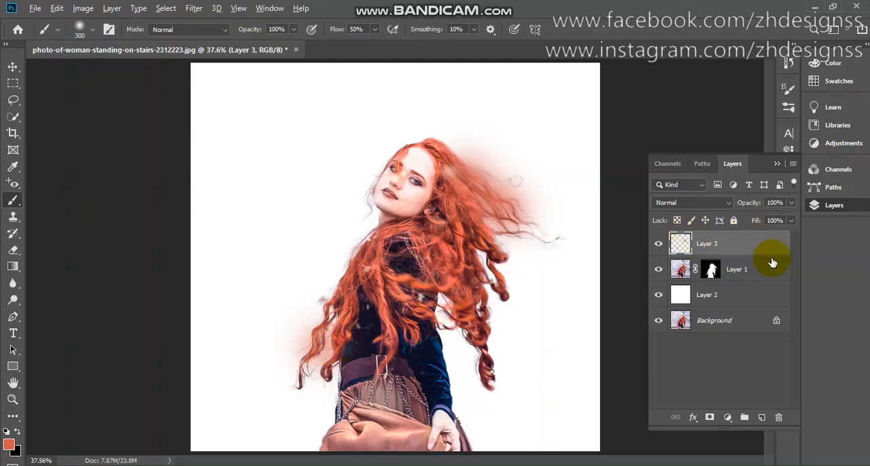
Clip the painted Layer 3 to Layer 1 and toggle its visibility to compare the hair colour.
{"action": "left_click_drag", "start_coordinate": [772, 263], "coordinate": [748, 253]}
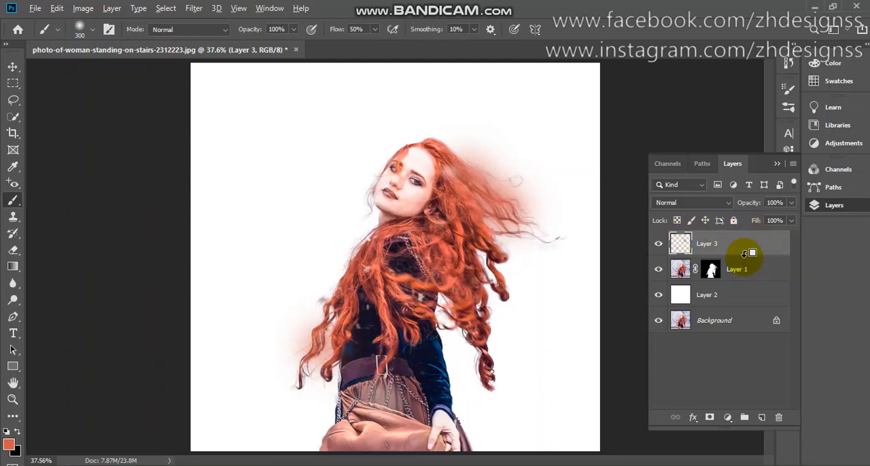
{"action": "left_click", "coordinate": [748, 252], "text": "alt"}
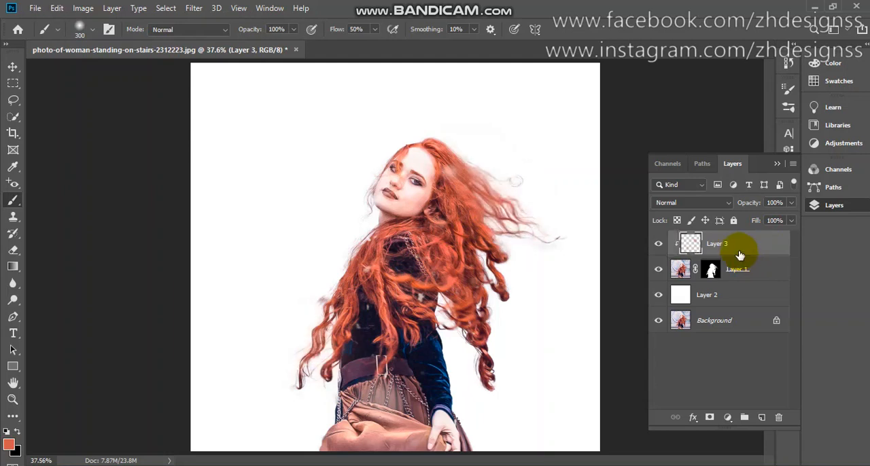
{"action": "left_click", "coordinate": [659, 245]}
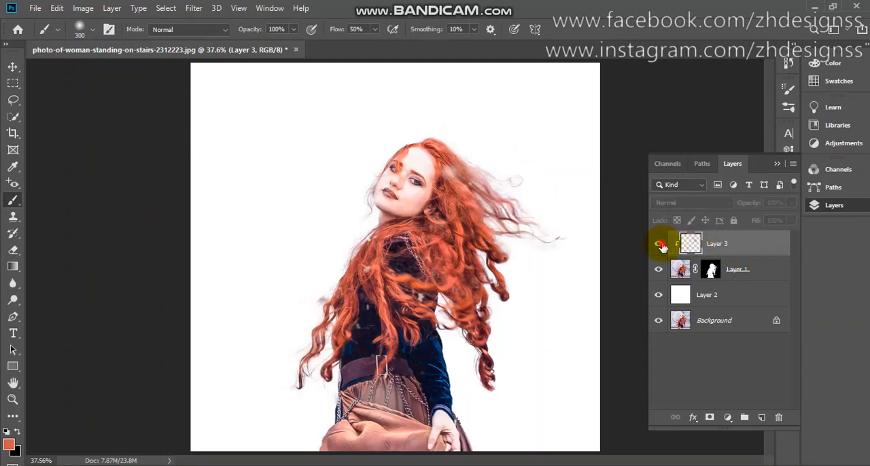
{"action": "left_click", "coordinate": [661, 245]}
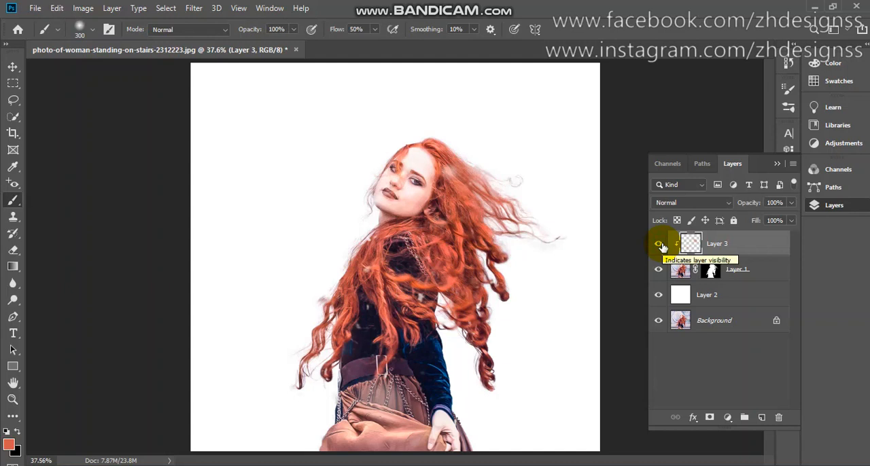